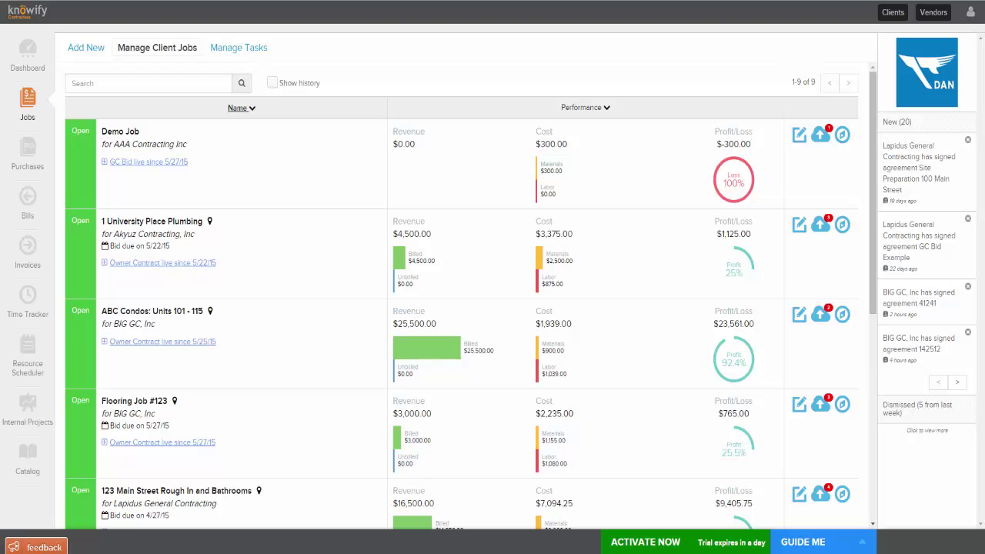
- Start a new purchase from vendor ABC Supply Corp
left_click(30, 154)
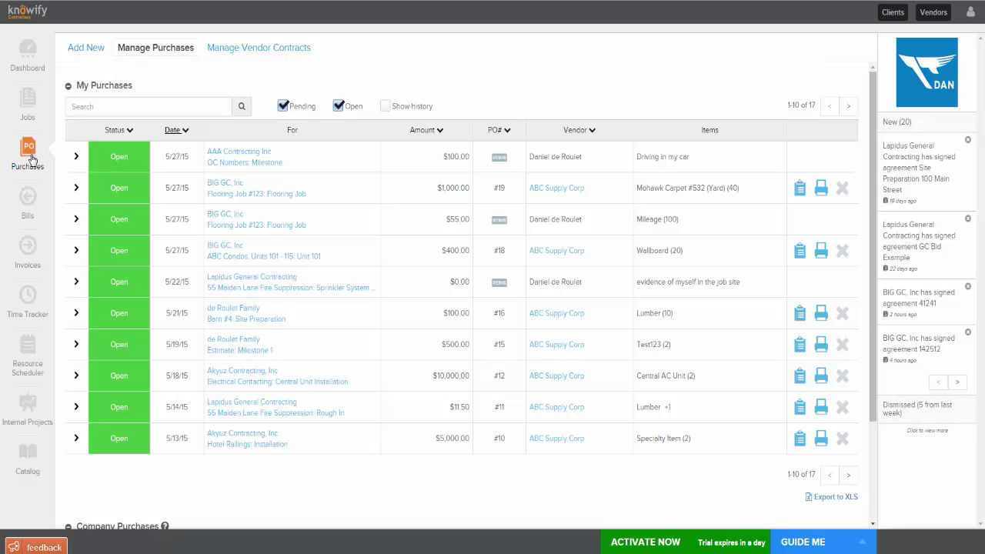
left_click(90, 49)
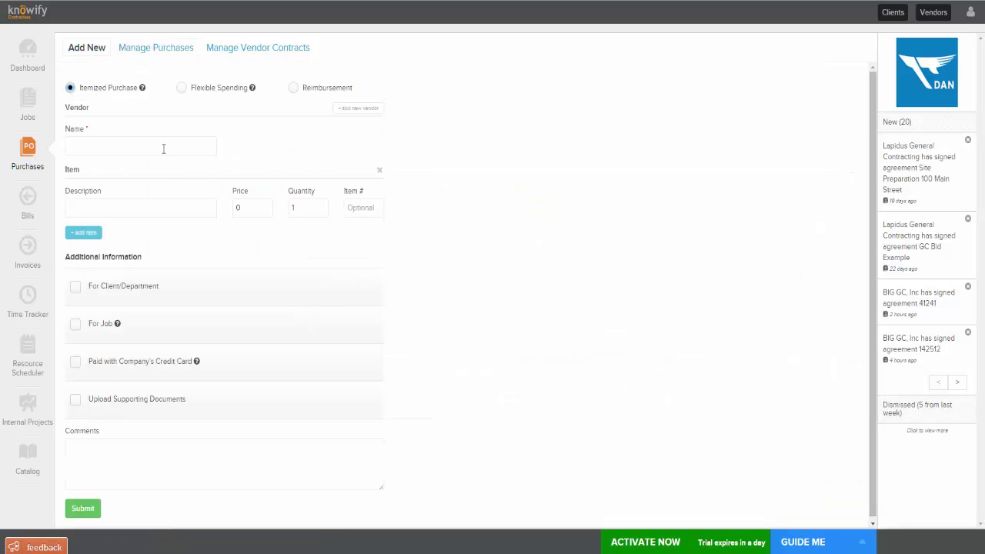
left_click(163, 148)
left_click(121, 165)
- Add Rebar to the purchase with a quantity of 10
left_click(137, 211)
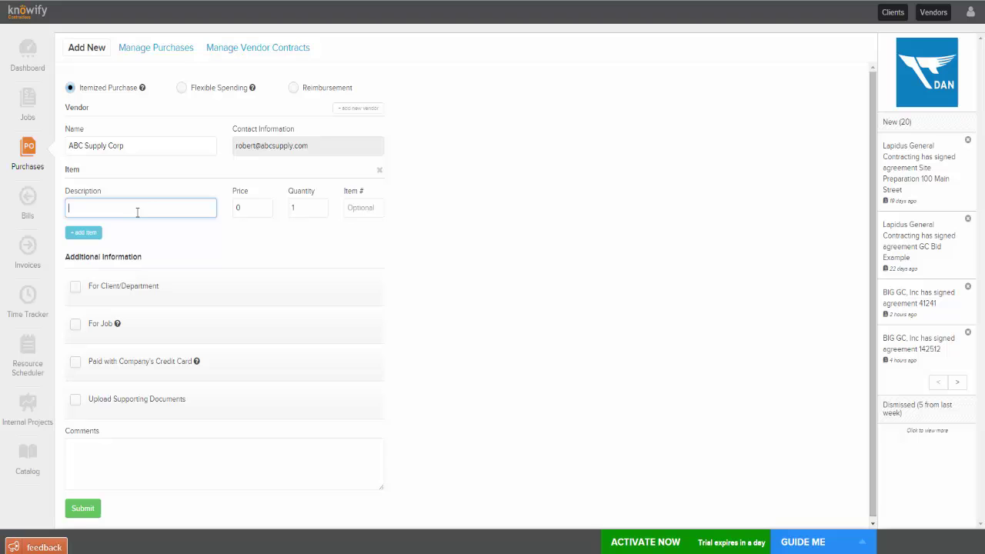
type("R")
left_click(115, 229)
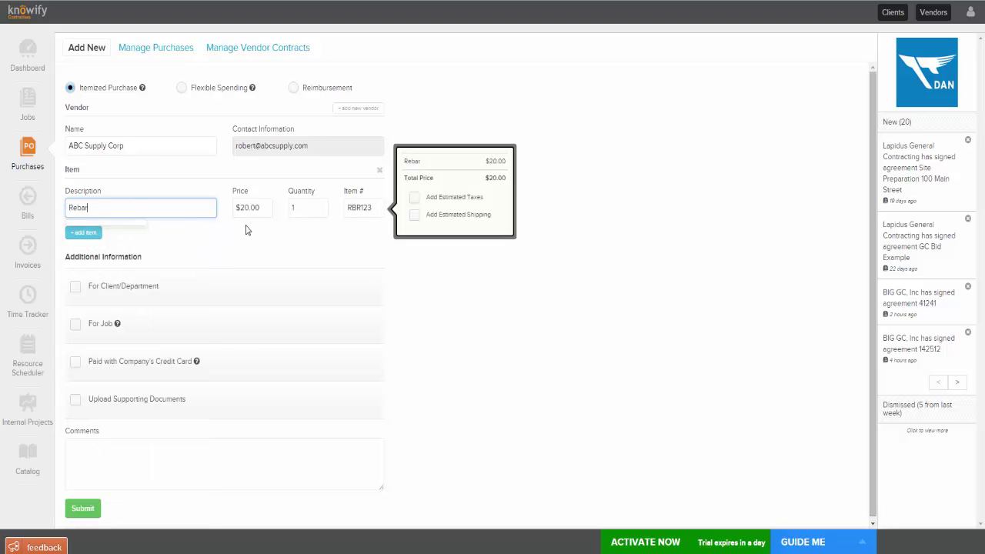
left_click(304, 214)
type("0")
left_click(647, 373)
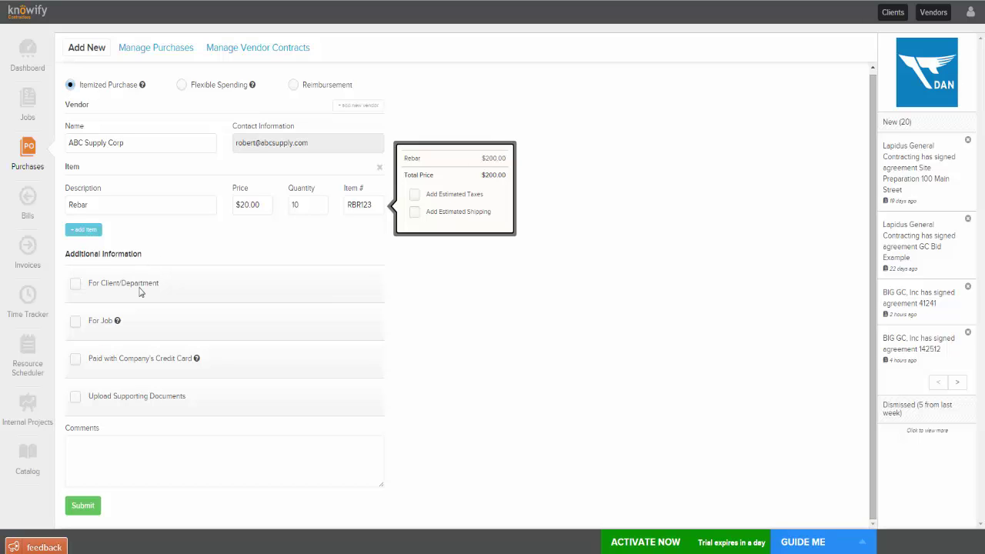
- Assign the purchase to client AAA Contracting Inc and job Demo Job: Demo Line Item
left_click(77, 283)
left_click(150, 325)
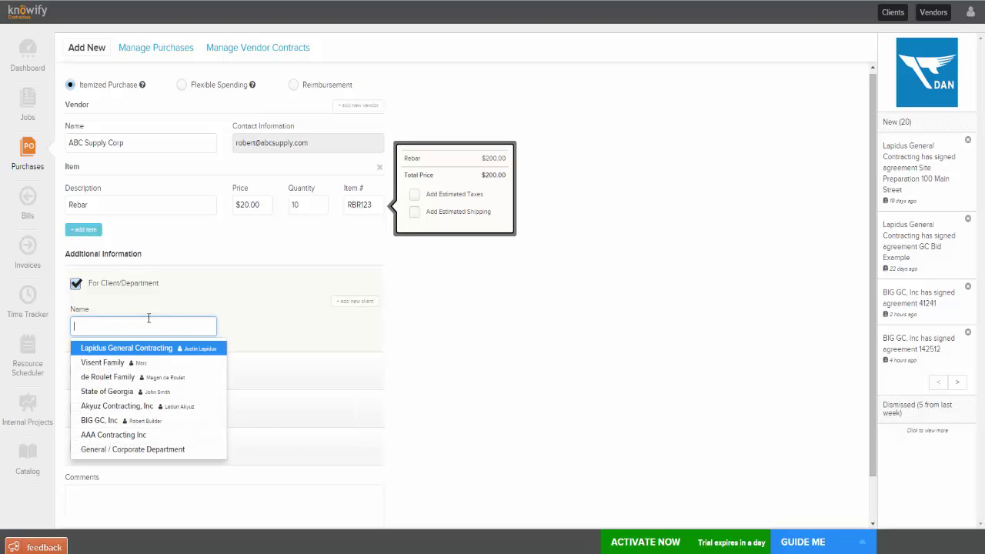
type("aa")
left_click(105, 349)
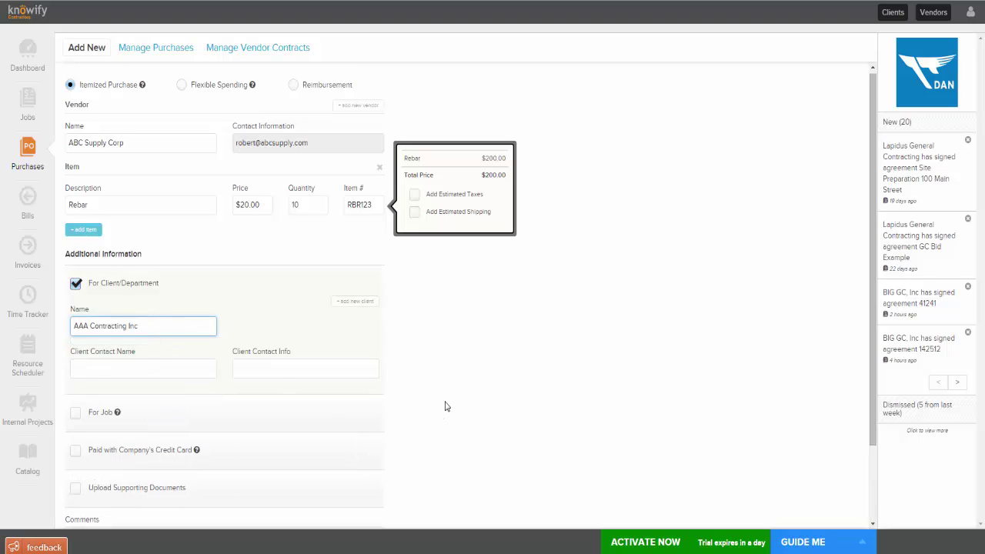
scroll(445, 406, "down", 2)
left_click(97, 327)
left_click(141, 350)
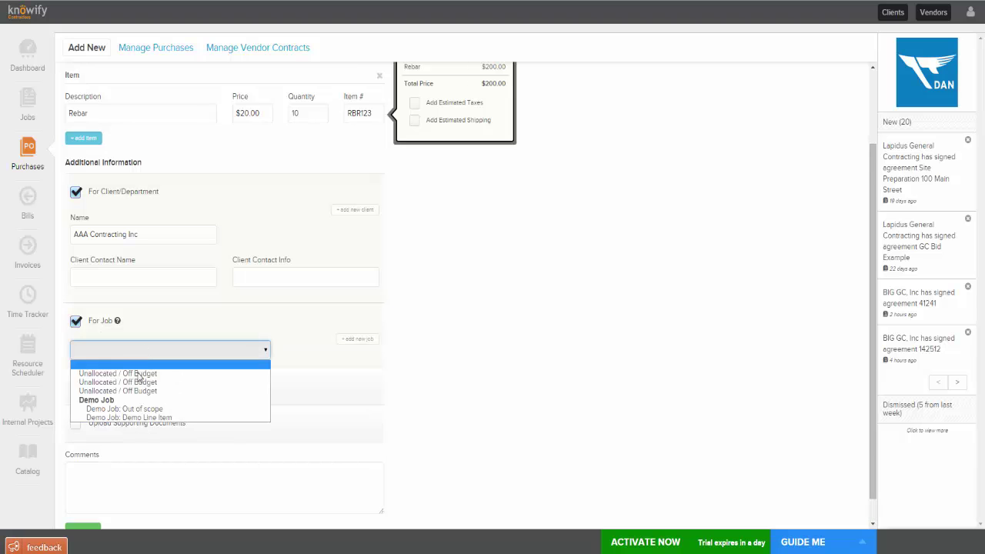
left_click(146, 417)
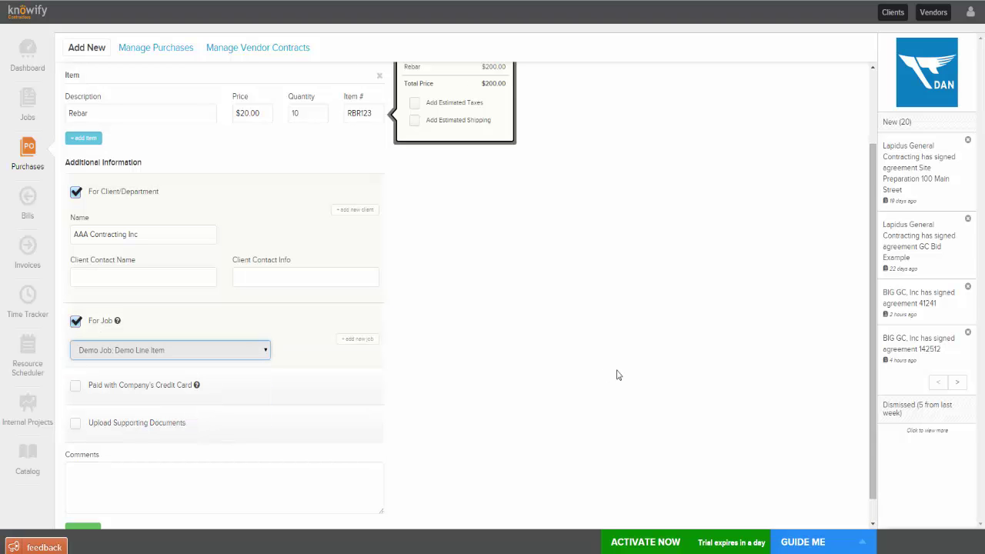
- Submit and confirm the $200 rebar purchase order, then dismiss the success message
scroll(561, 343, "down", 1)
left_click(85, 505)
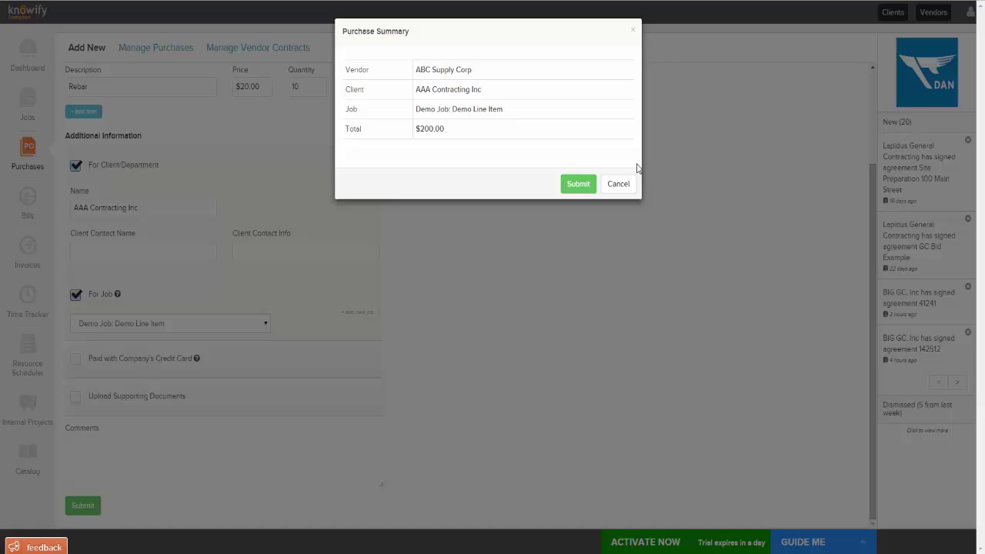
left_click(578, 184)
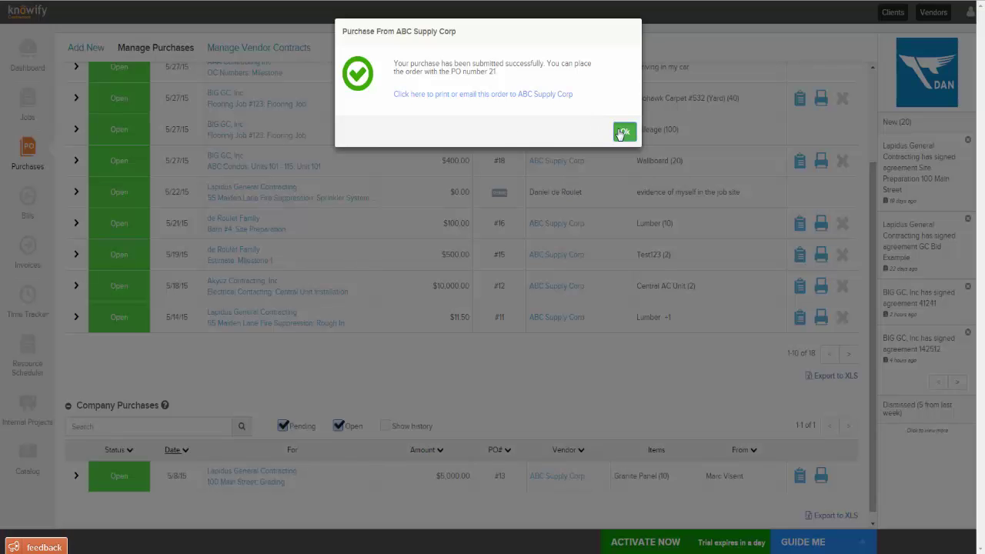
left_click(625, 131)
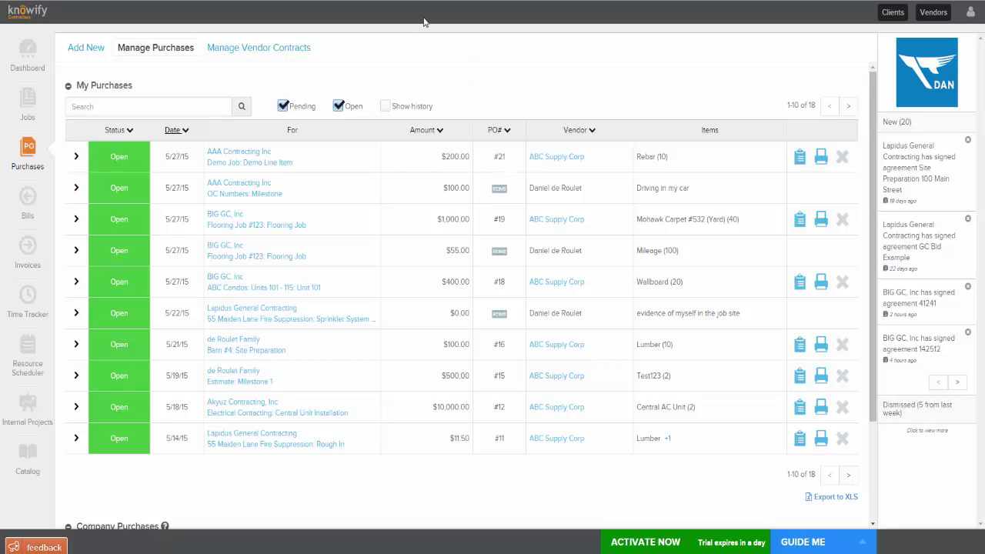
- Go to the Bills page to see outstanding and overdue bill balances
left_click(28, 202)
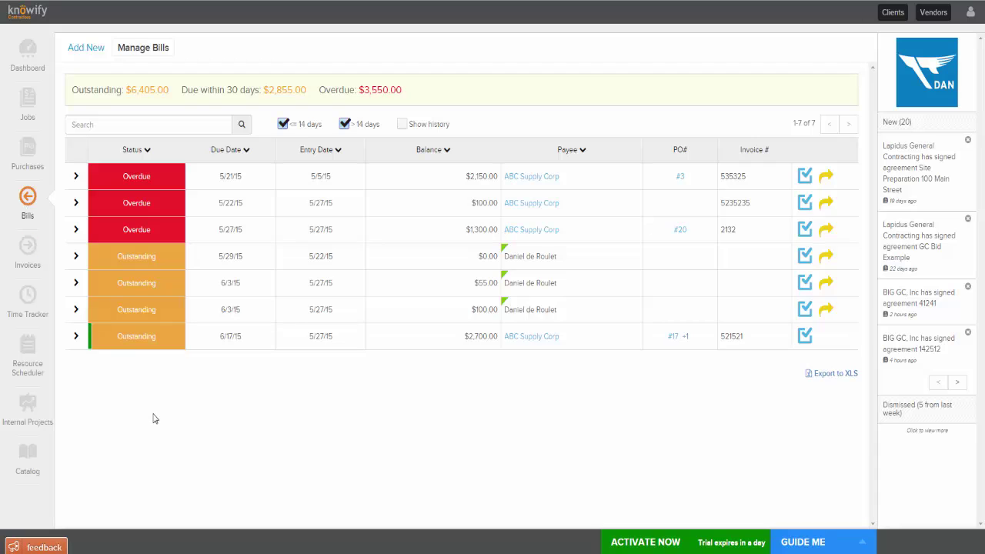
- Start a new bill with the Invoice #33 PDF attached, no PO, and vendor Home Depot
left_click(83, 55)
left_click(336, 149)
left_click(210, 160)
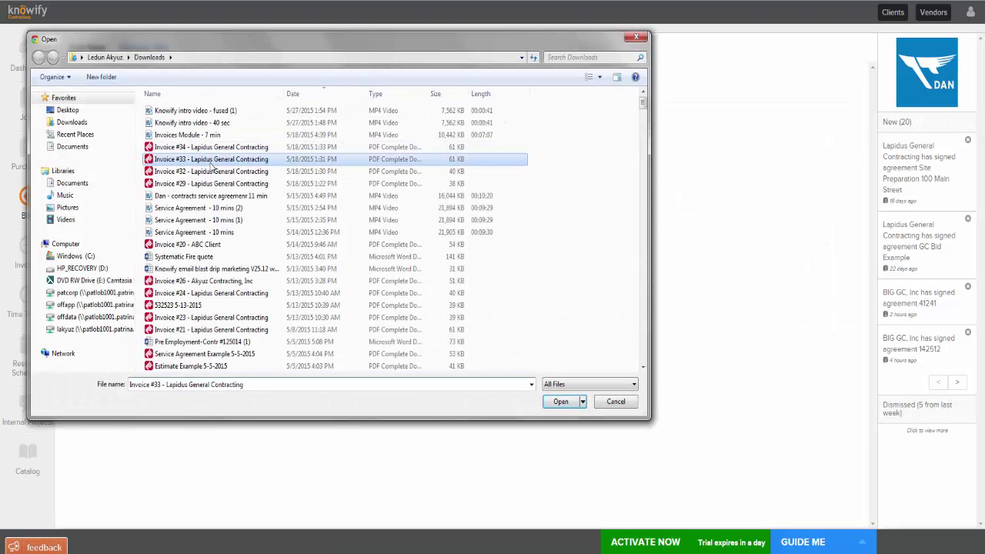
double_click(210, 163)
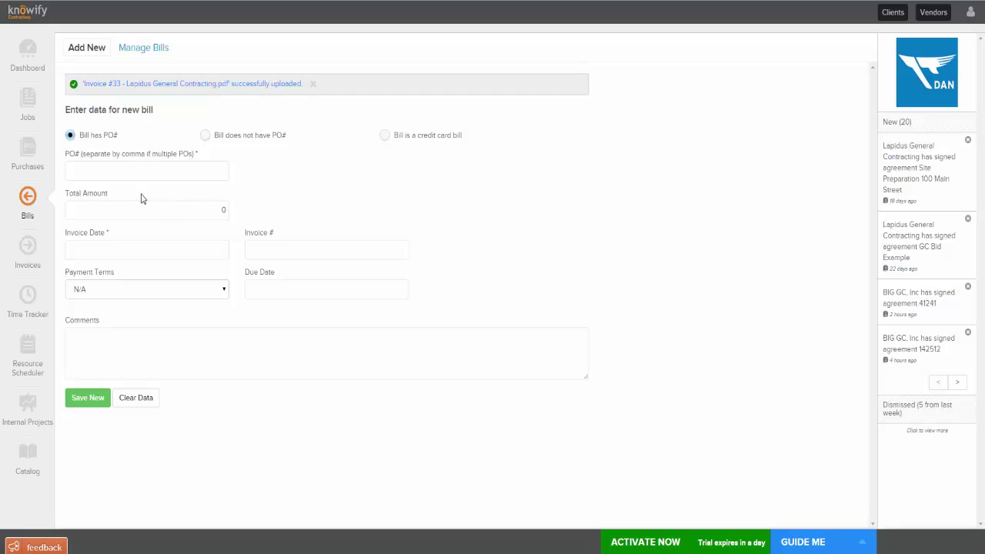
left_click(206, 135)
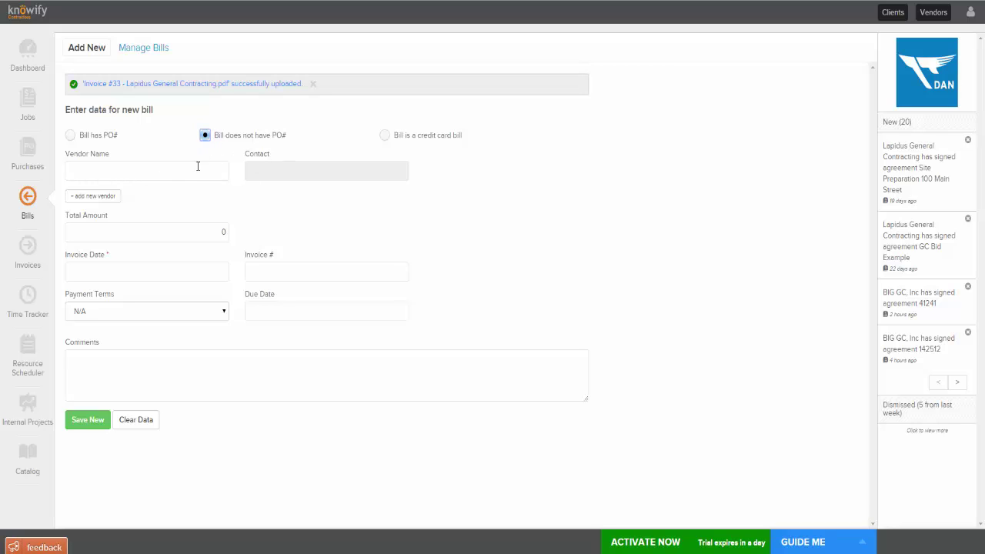
left_click(171, 178)
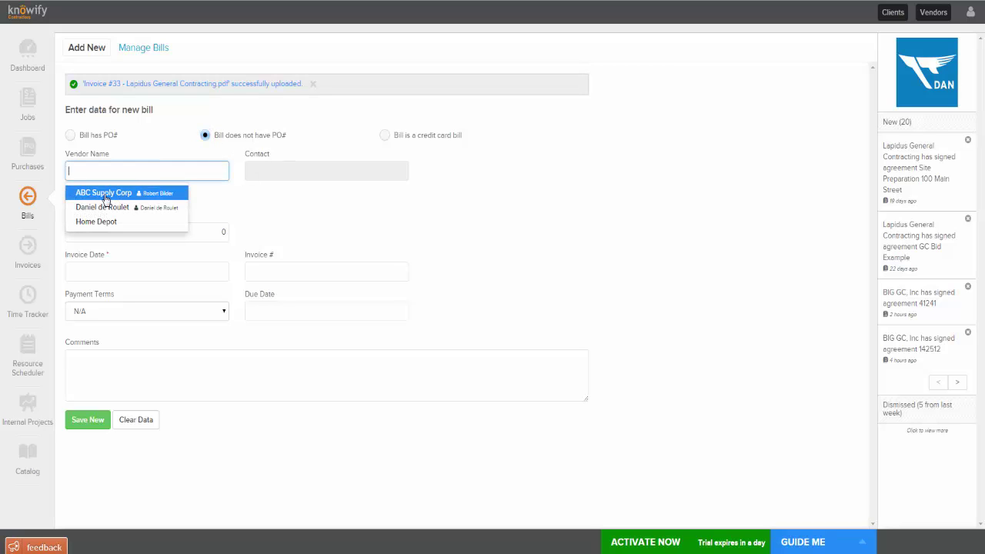
left_click(100, 220)
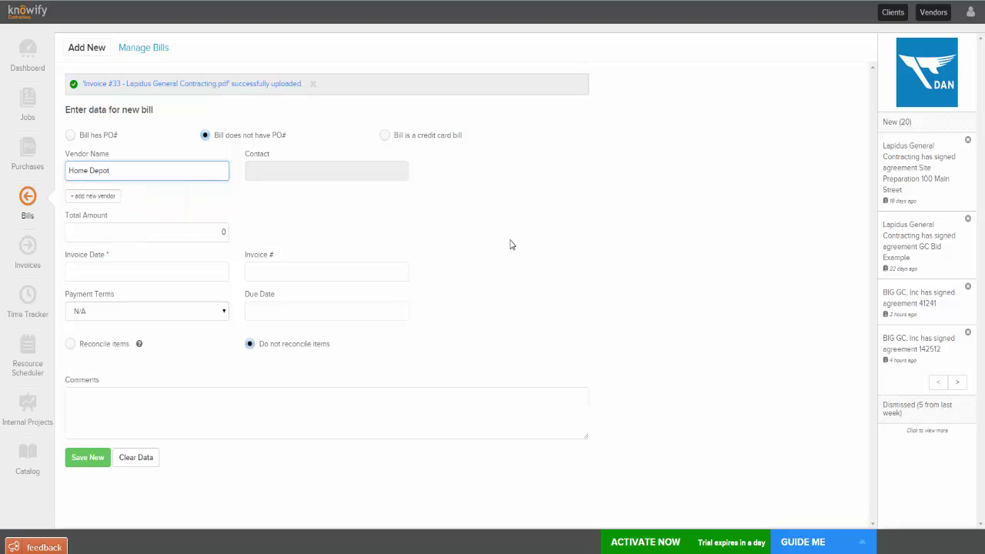
- Reconcile items and add a bill line charged to AAA Contracting Inc's Demo Job: Demo Line Item
left_click(70, 344)
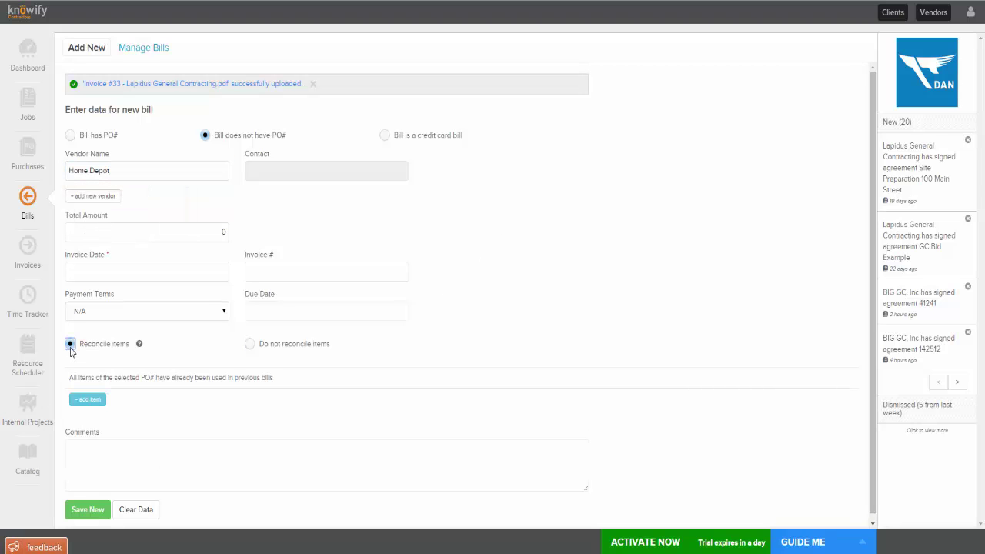
left_click(86, 393)
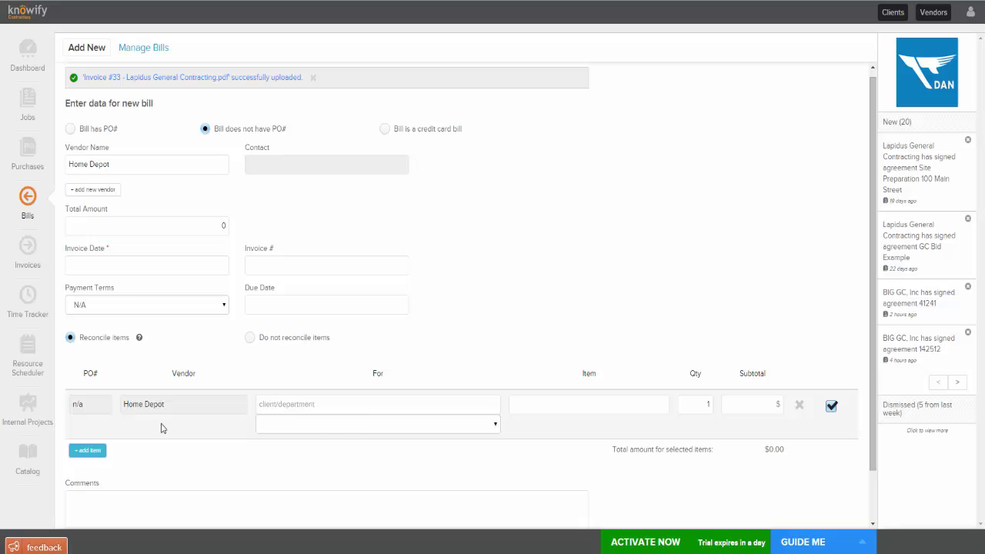
left_click(356, 407)
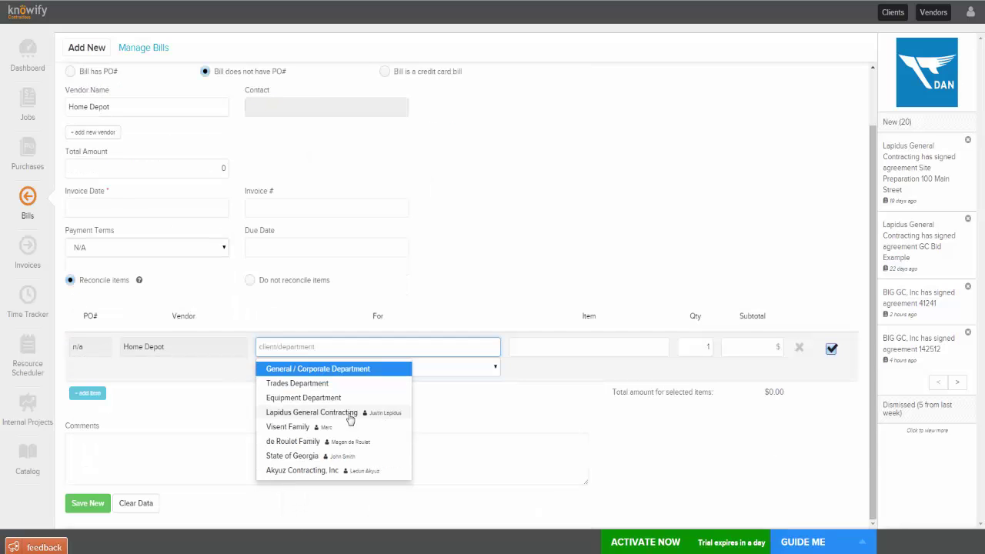
type("aa")
left_click(292, 371)
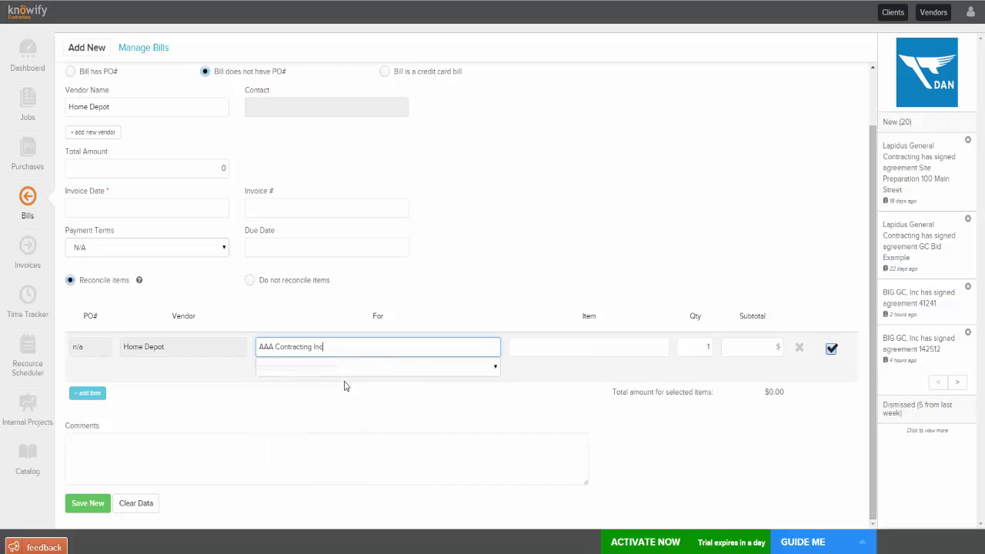
left_click(362, 370)
left_click(399, 425)
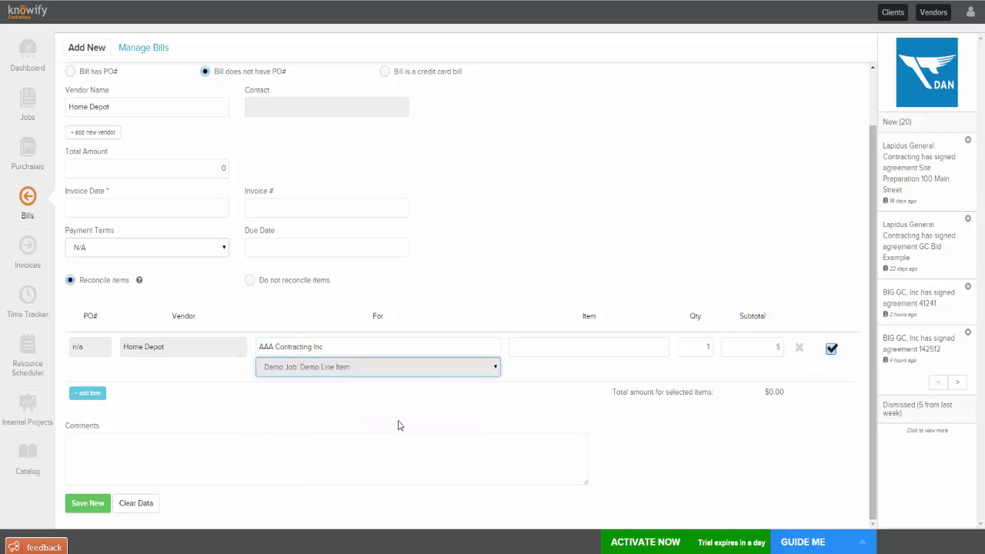
- Make the line Demo Job Bill Item with a $100.00 subtotal, then save the bill
left_click(592, 348)
type("Demo")
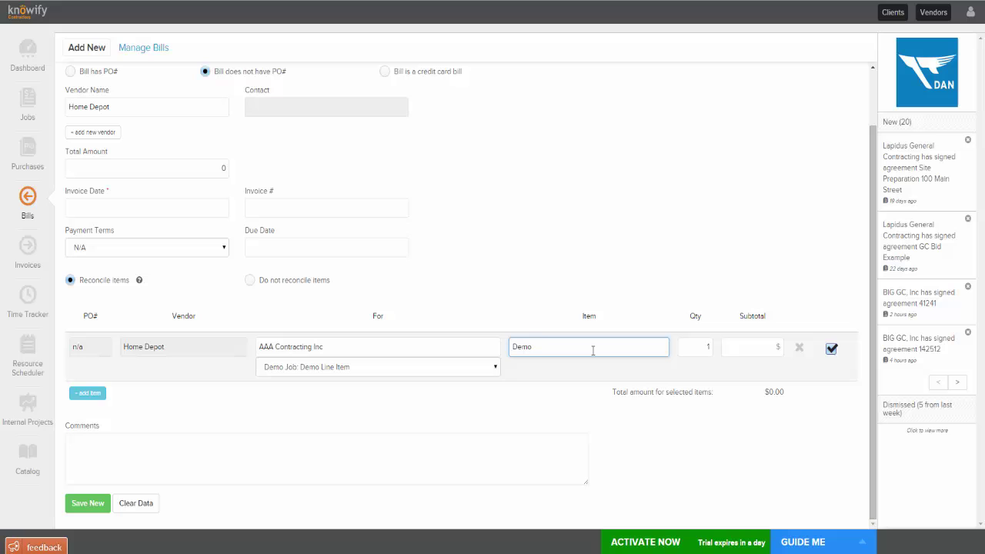
type(" Job Bill Item")
left_click(767, 345)
type("00")
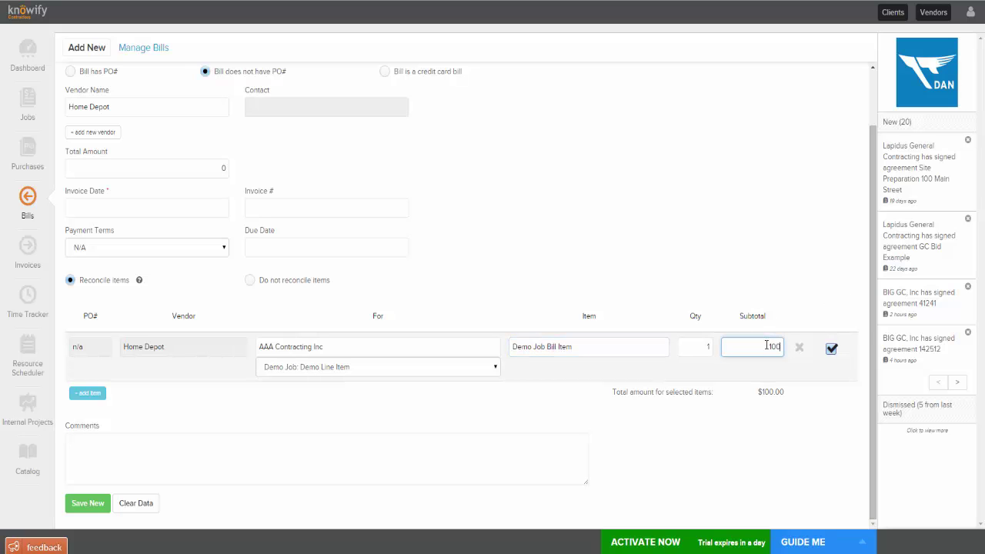
left_click(170, 232)
type("123123")
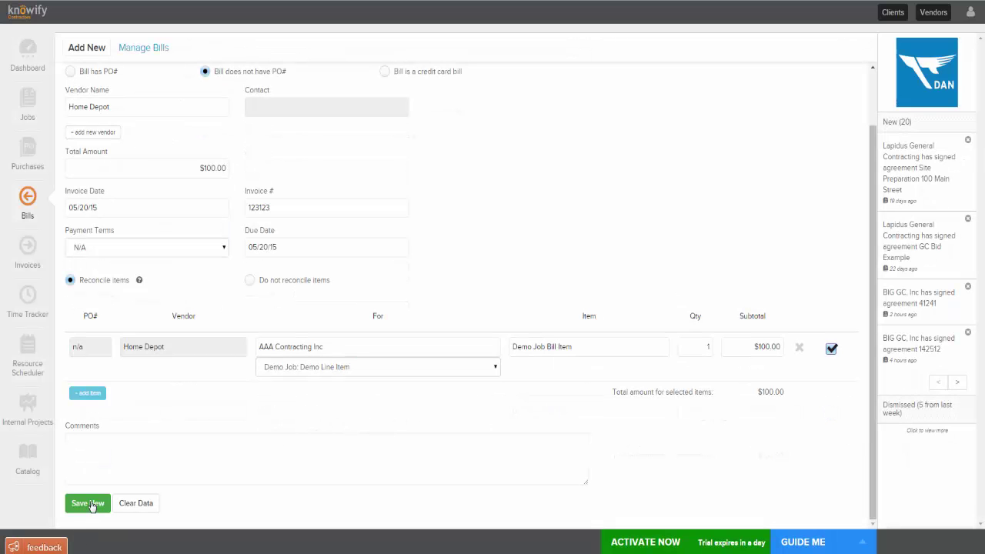
left_click(91, 504)
left_click(573, 202)
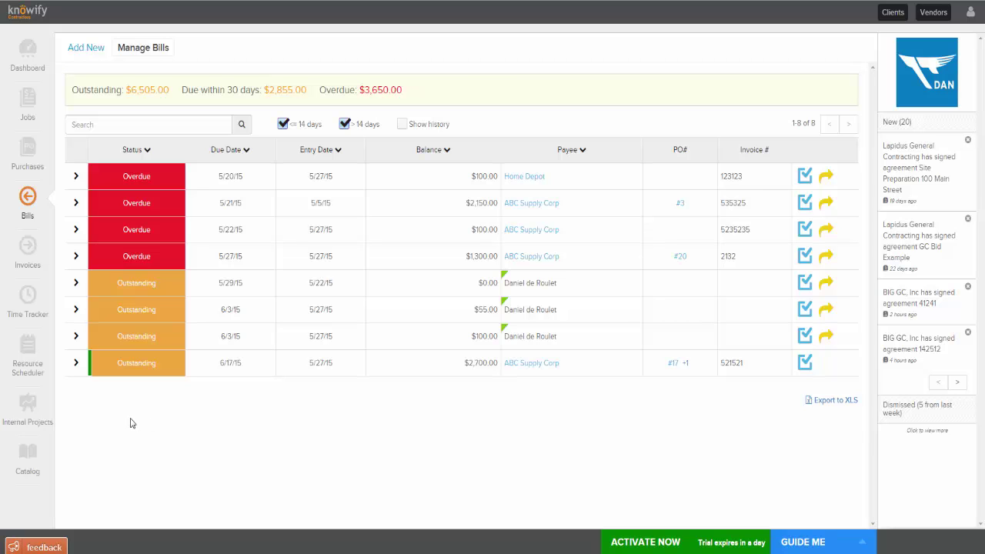
- Open Demo Job's project plan and review the Rebar and Demo Job Bill Item material rows
left_click(38, 110)
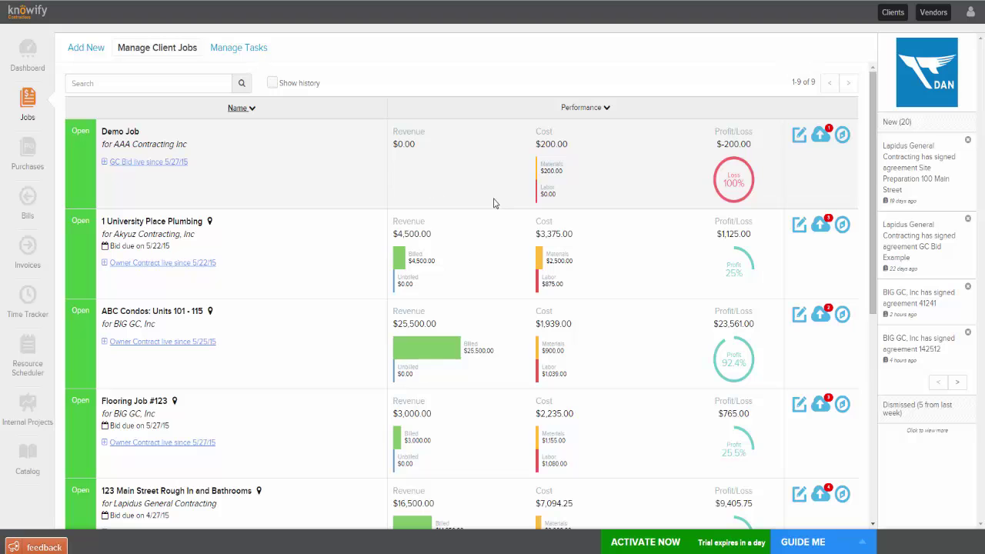
left_click(841, 135)
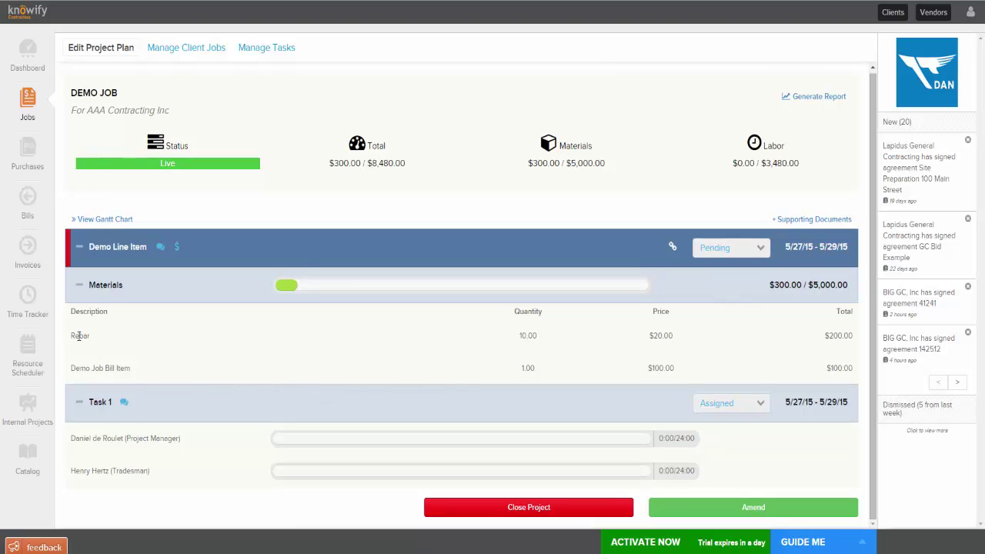
left_click_drag(80, 336, 692, 365)
left_click(152, 378)
left_click_drag(151, 378, 666, 370)
left_click(746, 371)
- Start a catalog material allocation for AAA Contracting Inc's Demo Job: Demo Line Item
left_click(28, 462)
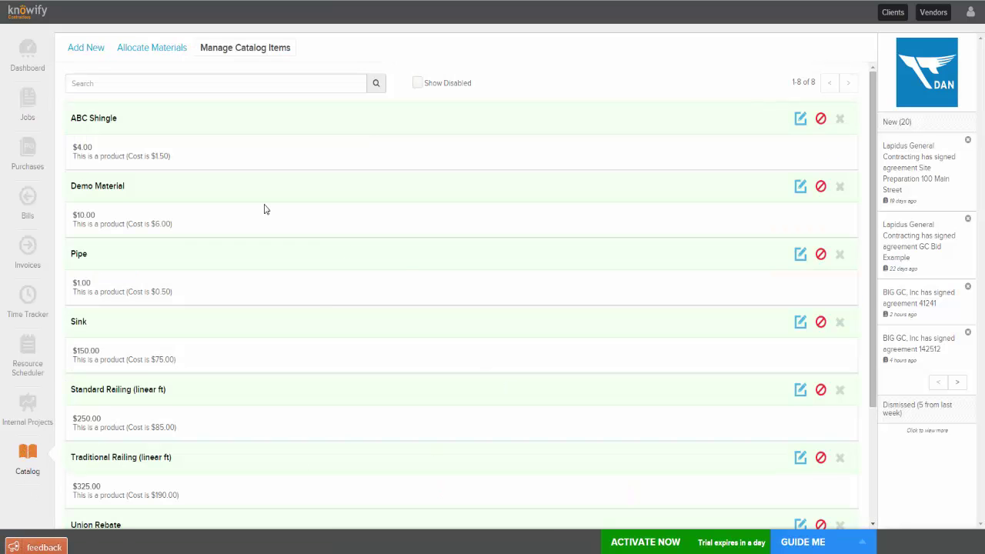
left_click(144, 54)
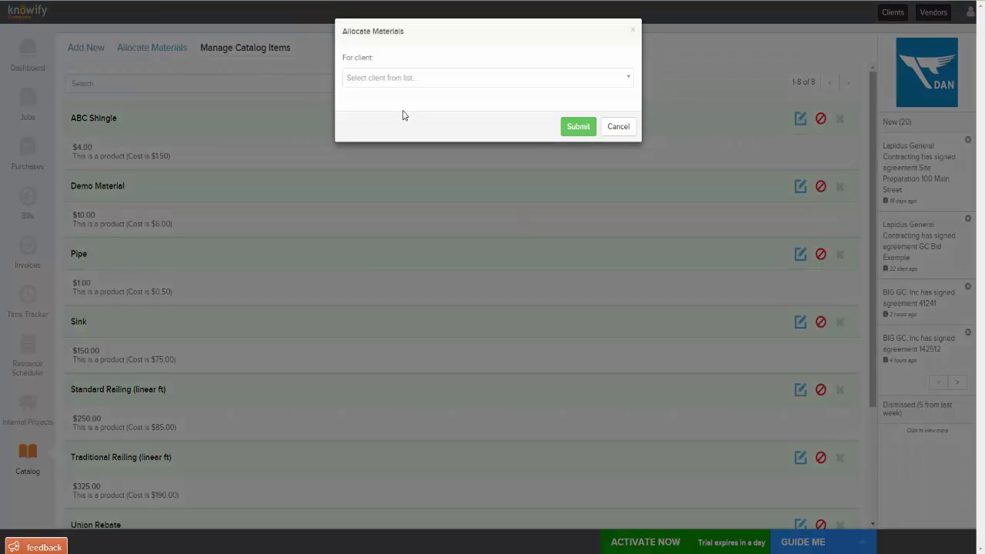
left_click(454, 81)
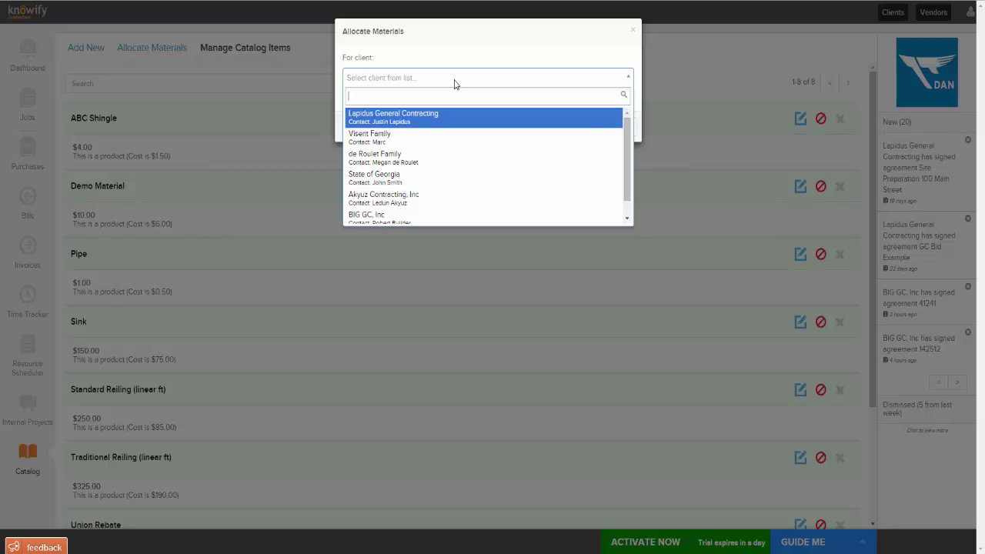
type("aaa")
left_click(404, 114)
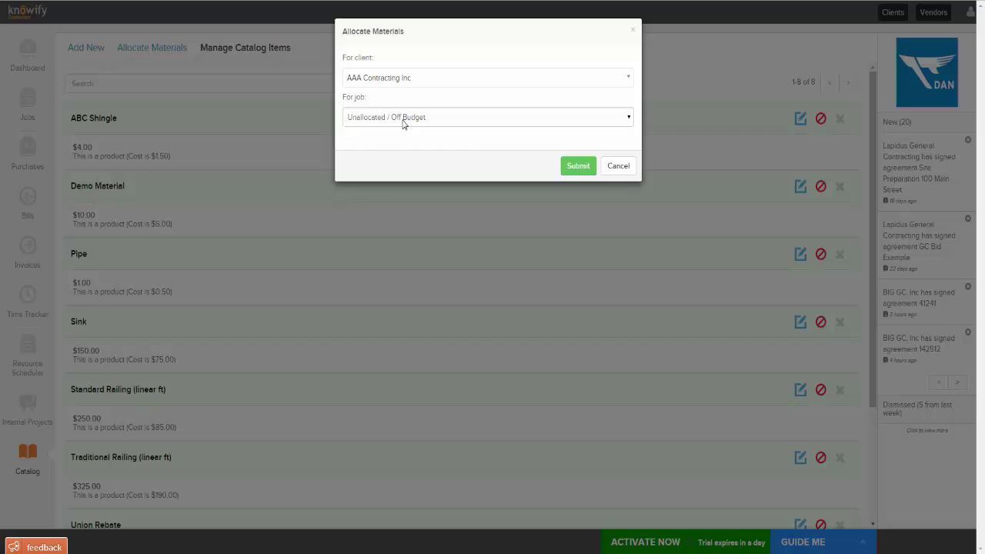
left_click(427, 119)
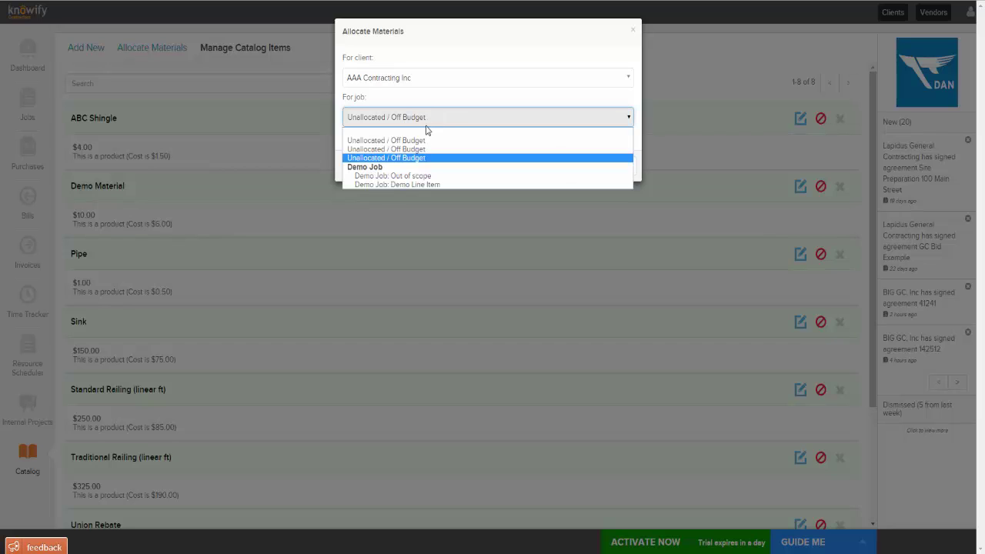
left_click(428, 185)
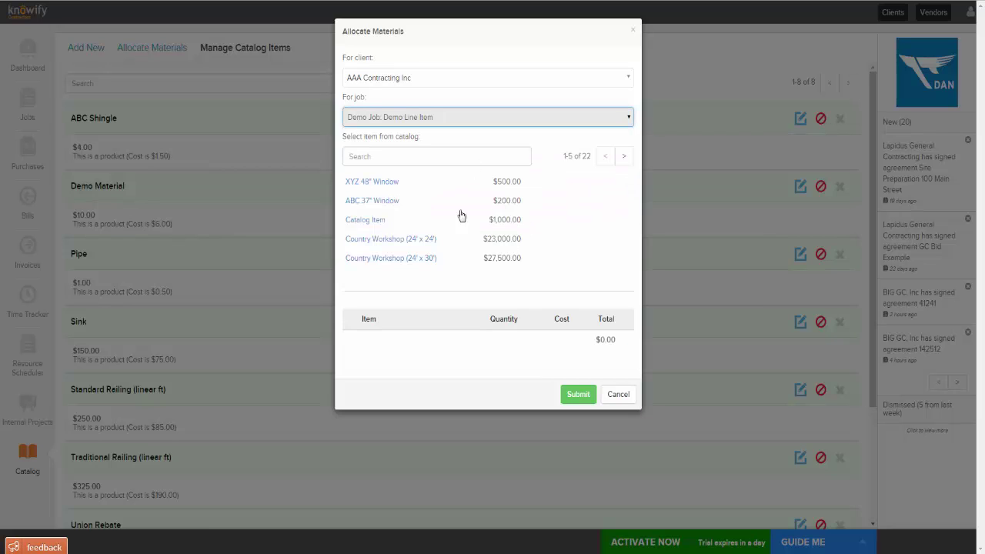
- Allocate 100 units of Demo Material and submit the allocation
left_click(394, 160)
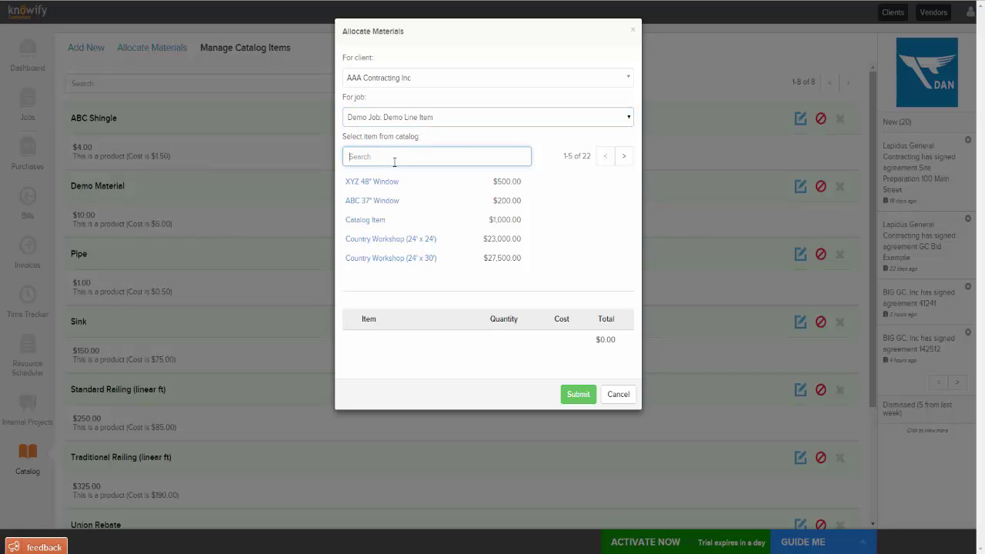
type("de")
left_click(374, 241)
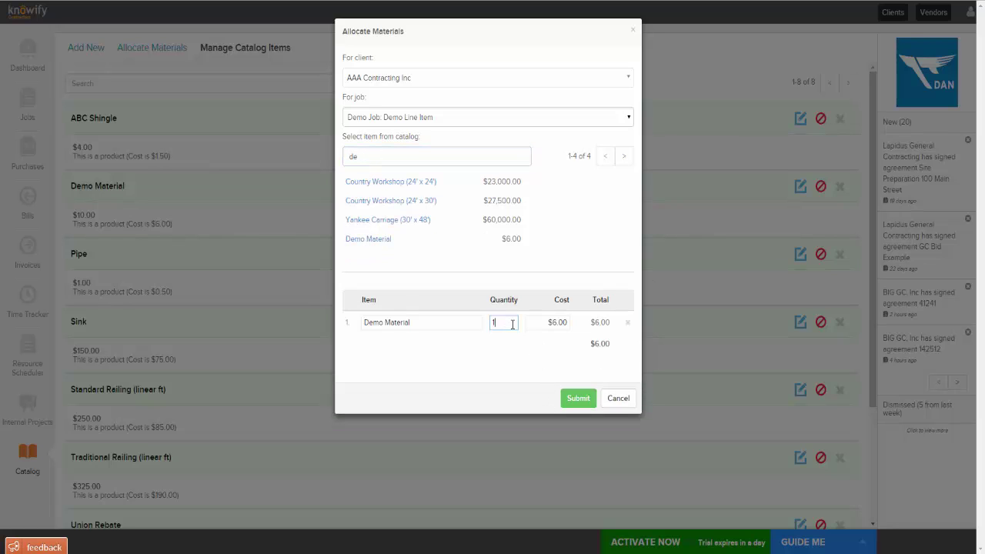
type("00")
left_click(578, 398)
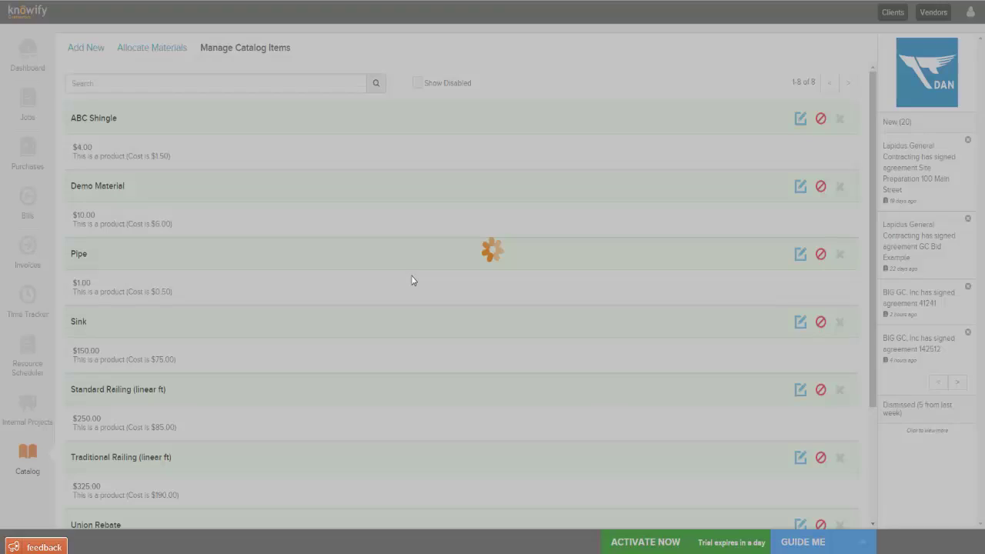
- Open Demo Job's project plan and check the new 100 Demo Material row
left_click(28, 104)
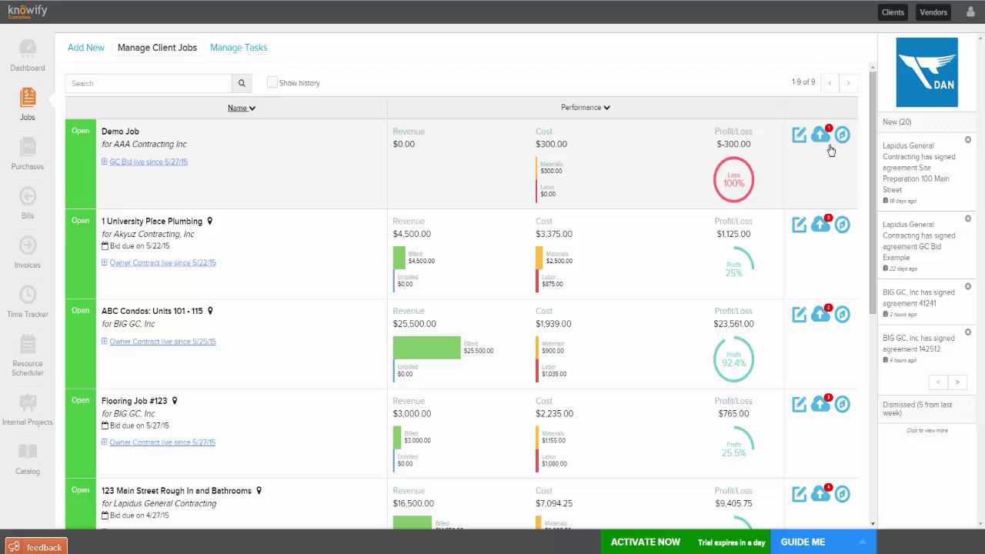
left_click(842, 135)
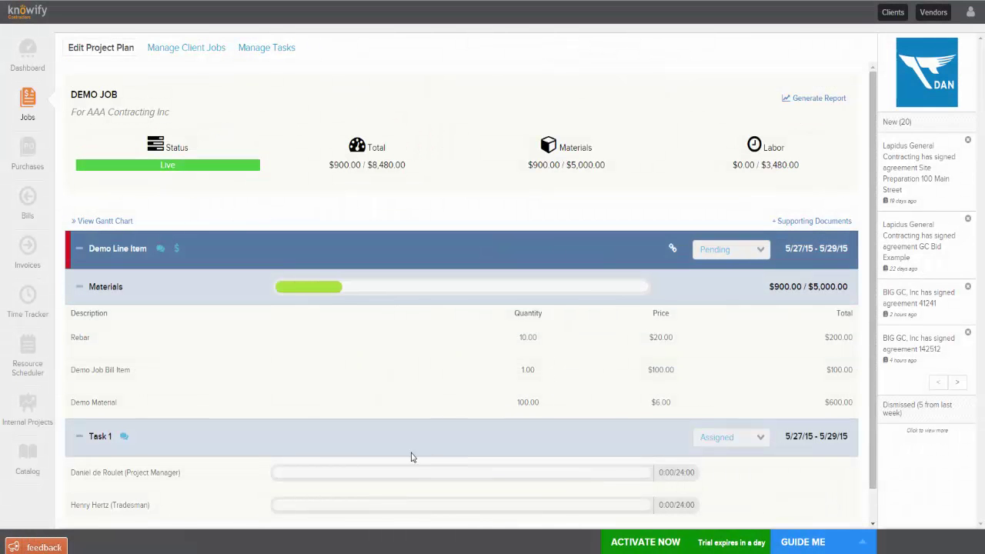
left_click_drag(70, 406, 137, 403)
left_click(397, 399)
double_click(523, 402)
left_click(678, 415)
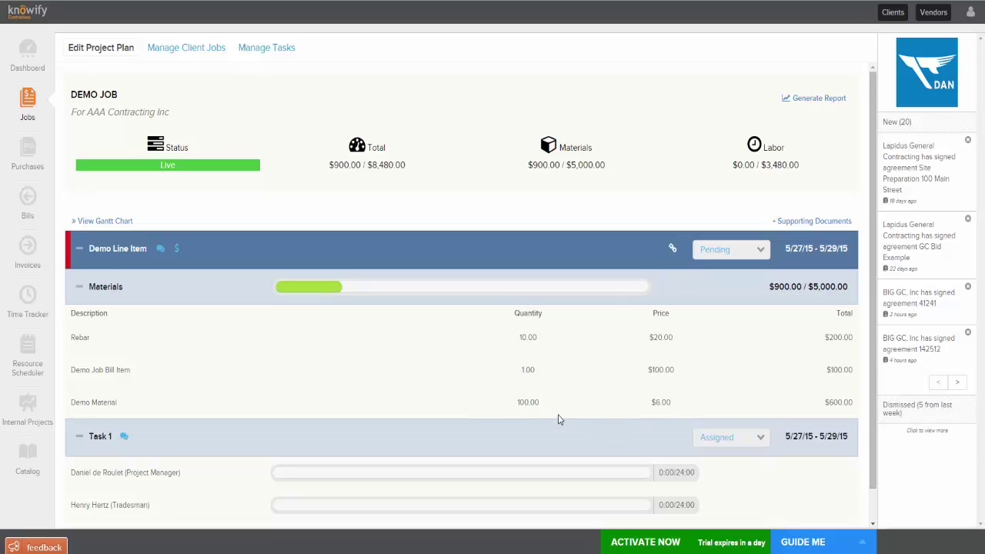